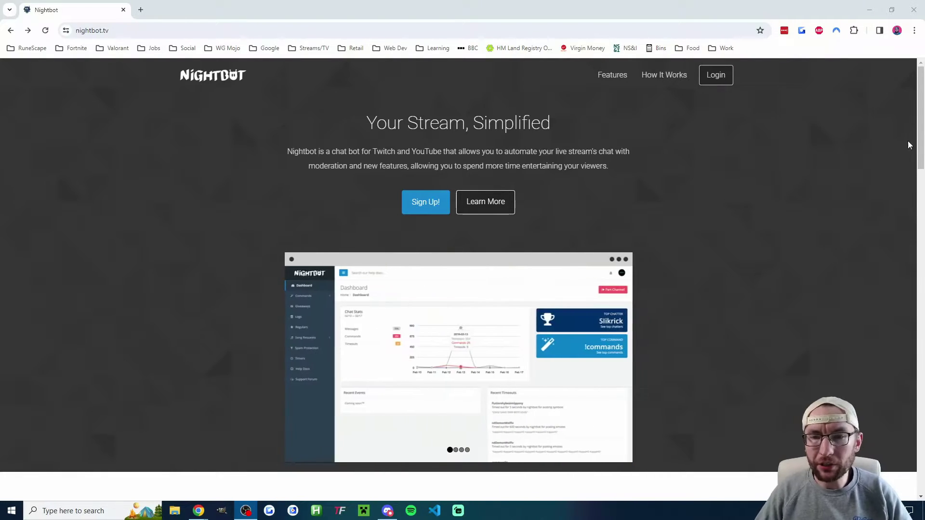
Log into Nightbot with the YouTube account and have the bot join the channel.
click(722, 82)
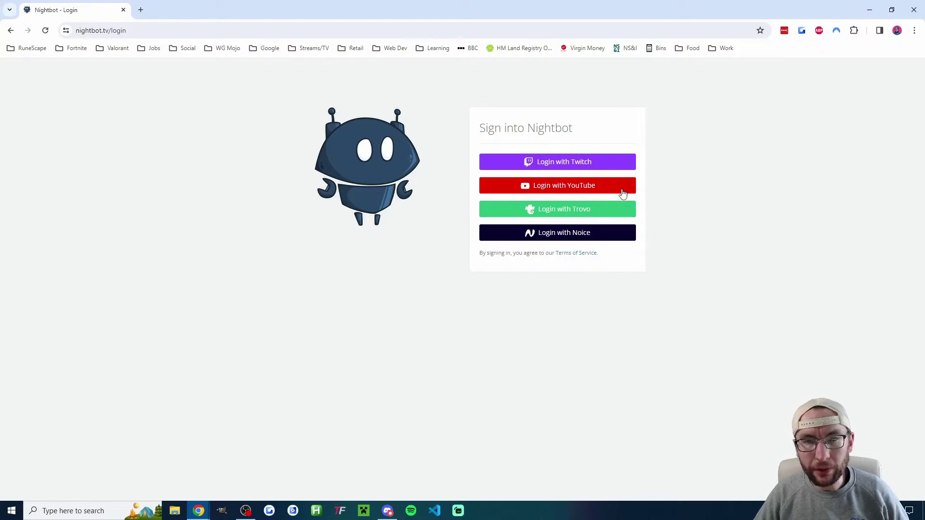
click(623, 190)
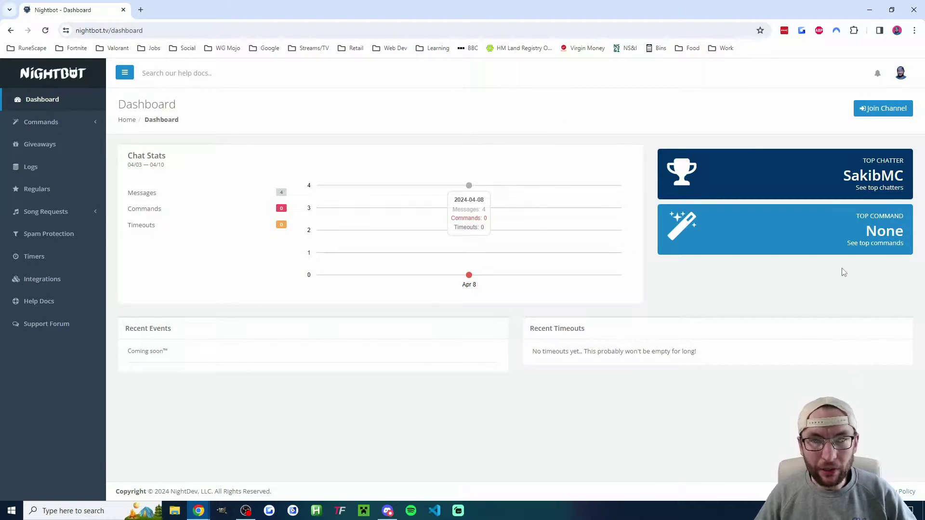
click(878, 109)
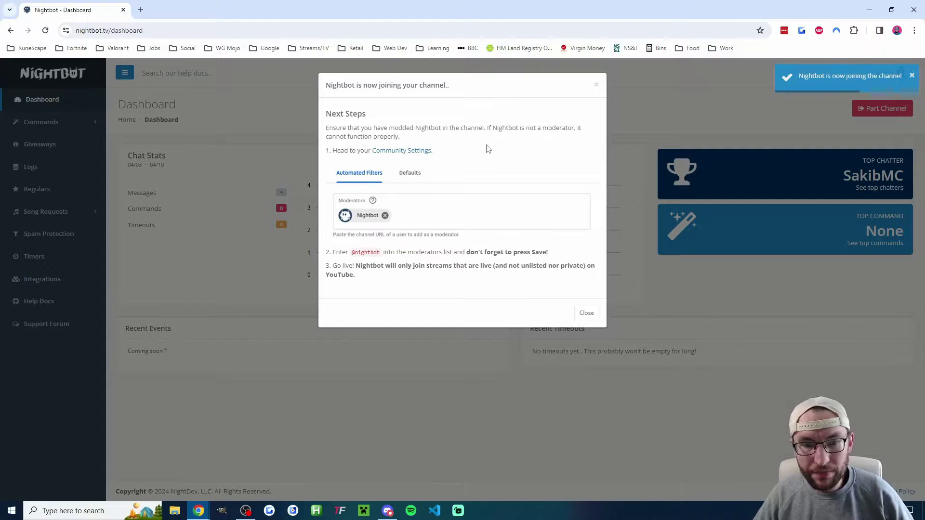
click(402, 151)
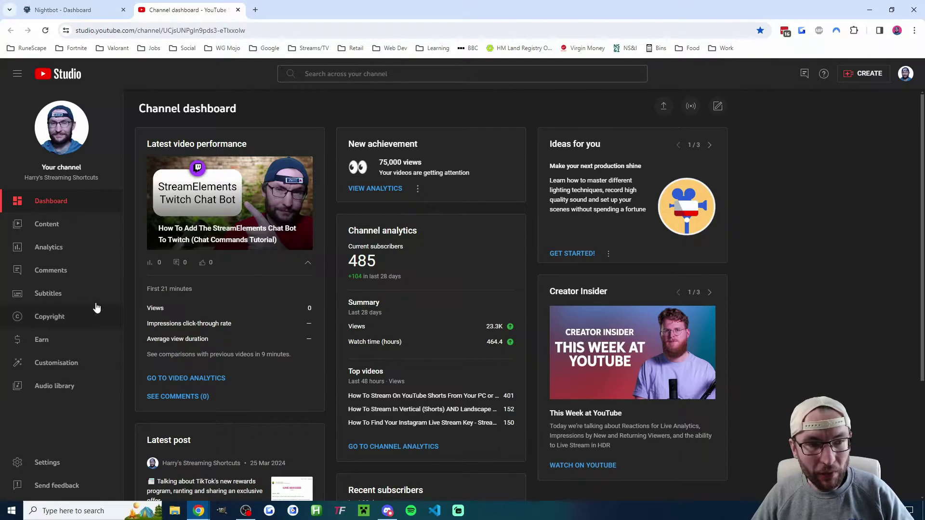
click(76, 466)
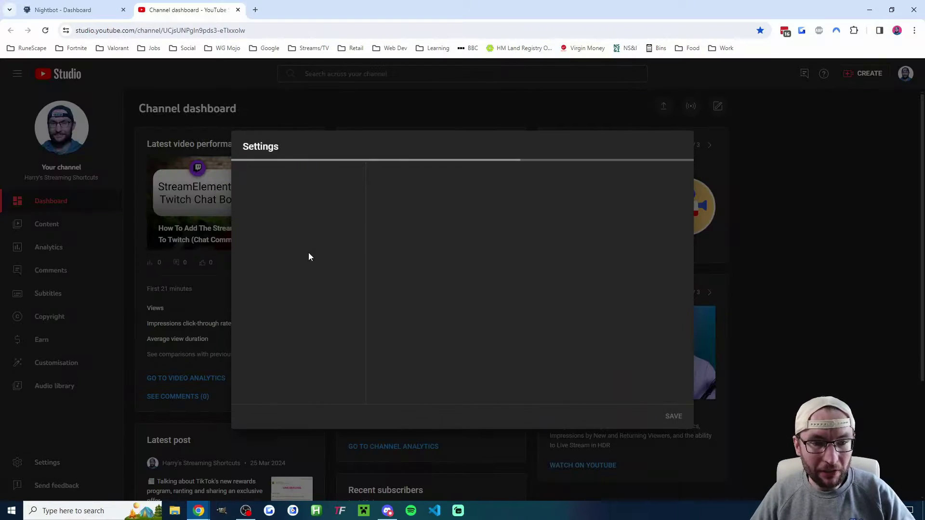
click(274, 268)
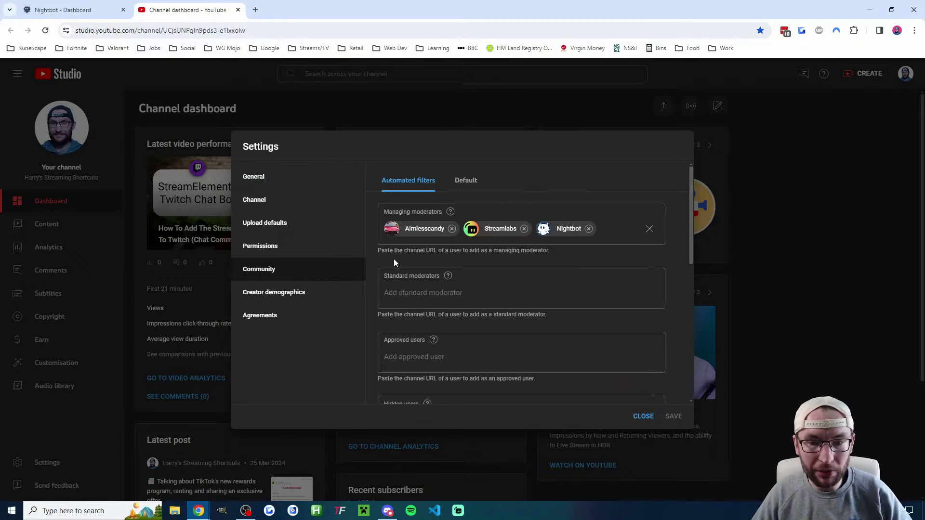
click(589, 228)
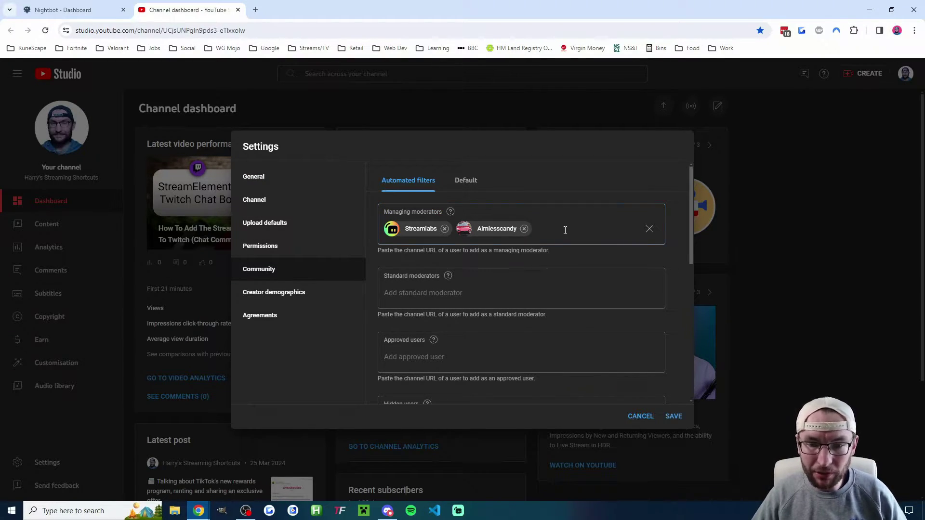
text(@nigh)
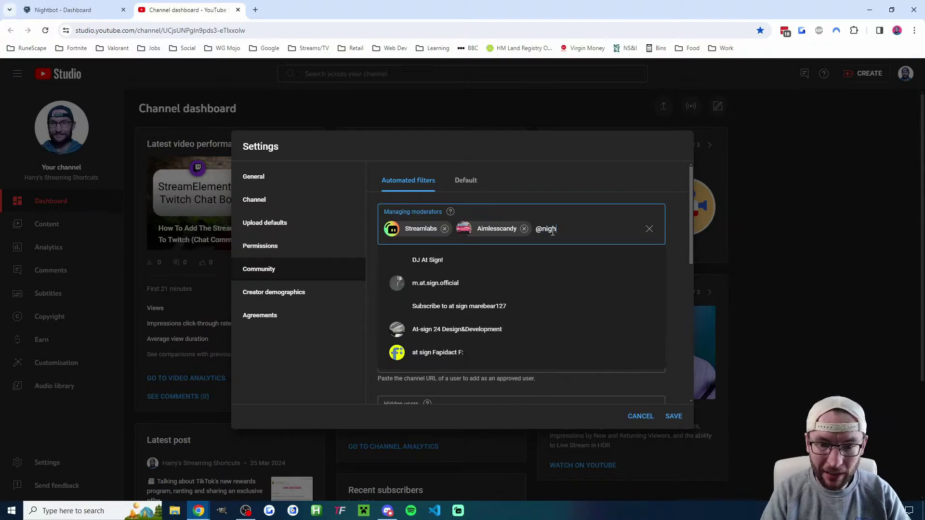
text(tbot)
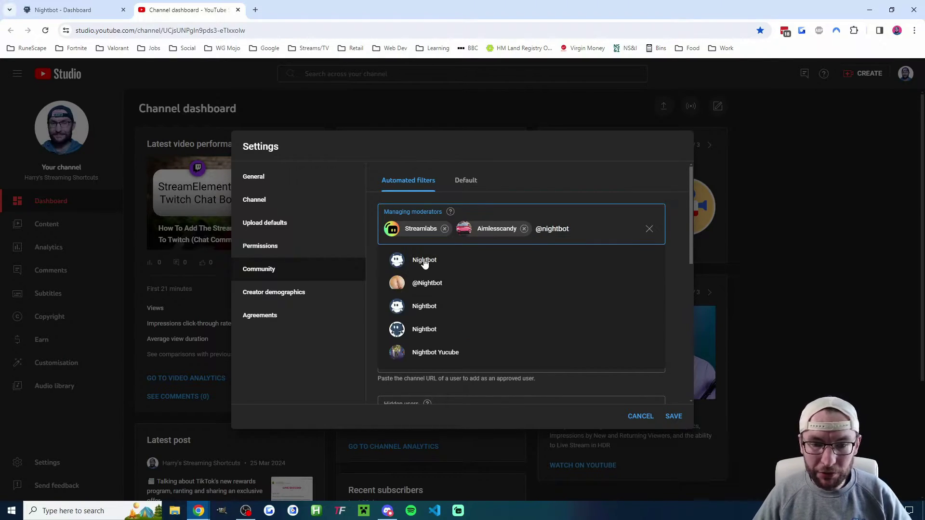
click(424, 260)
key(ctrl+shift+Tab)
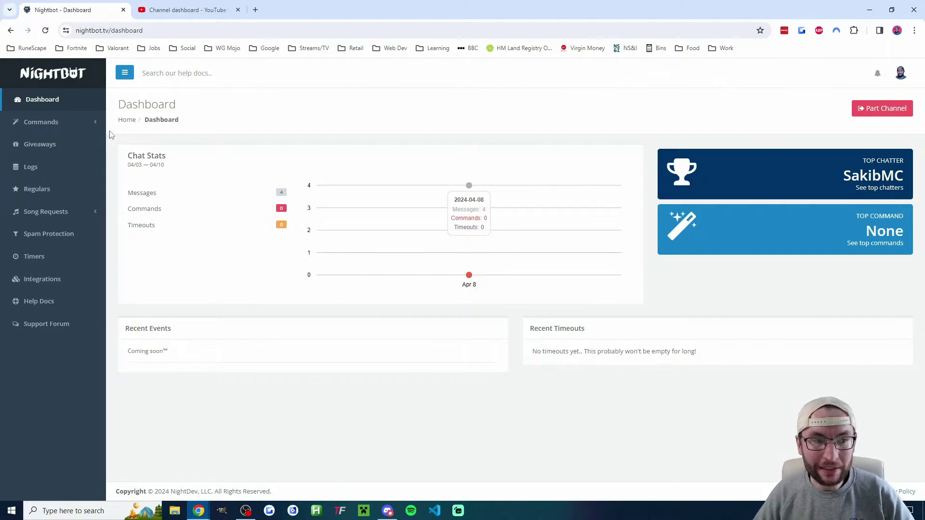
Open Commands > Custom to list the !donate, !location and !subscribe commands.
click(44, 128)
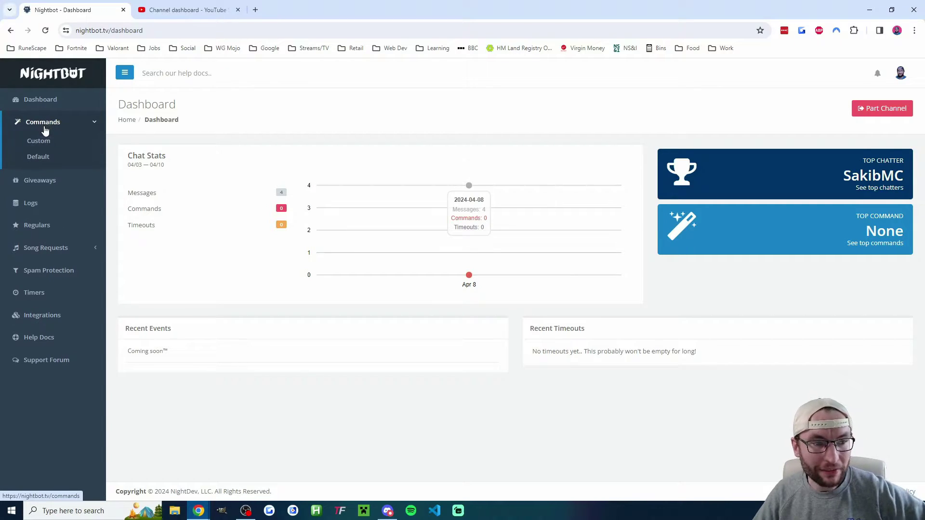
click(45, 145)
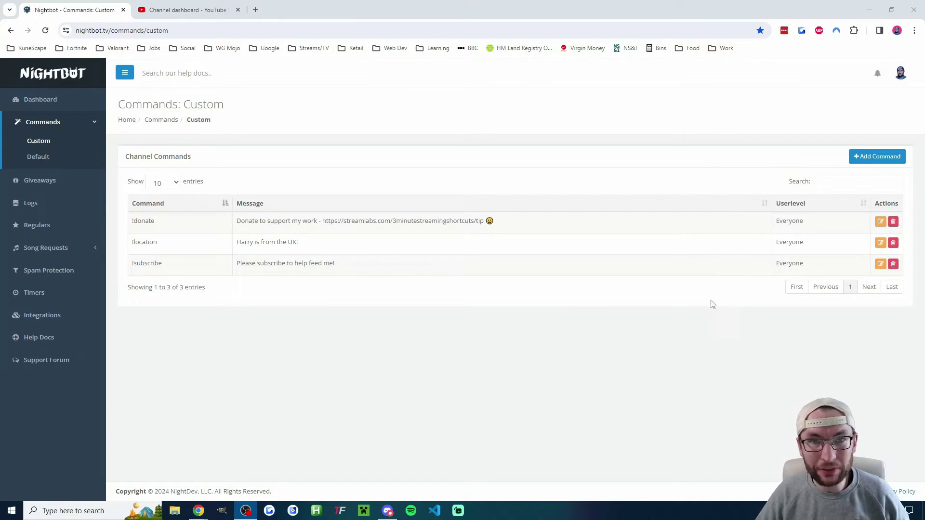
Create a custom command !age replying 'Harry is 31 years old'.
click(878, 158)
click(400, 117)
text(!age)
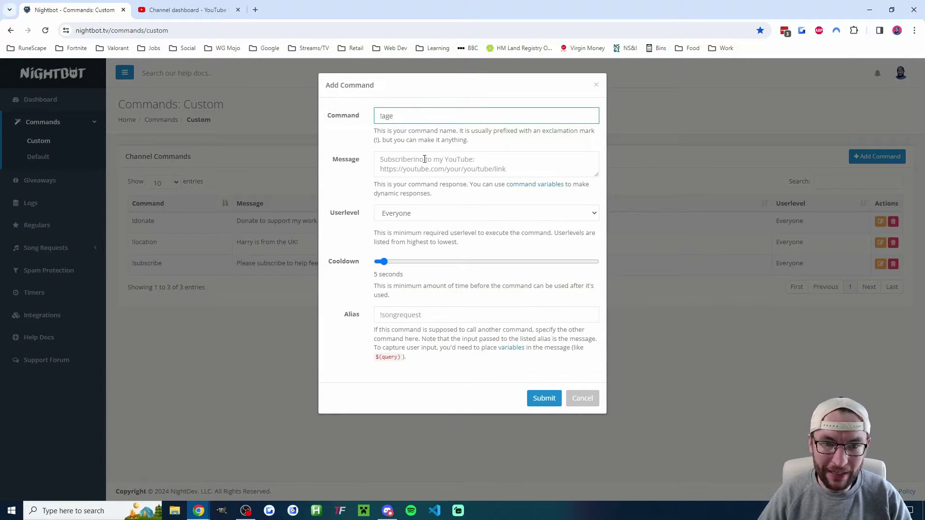
click(424, 159)
text(Harry)
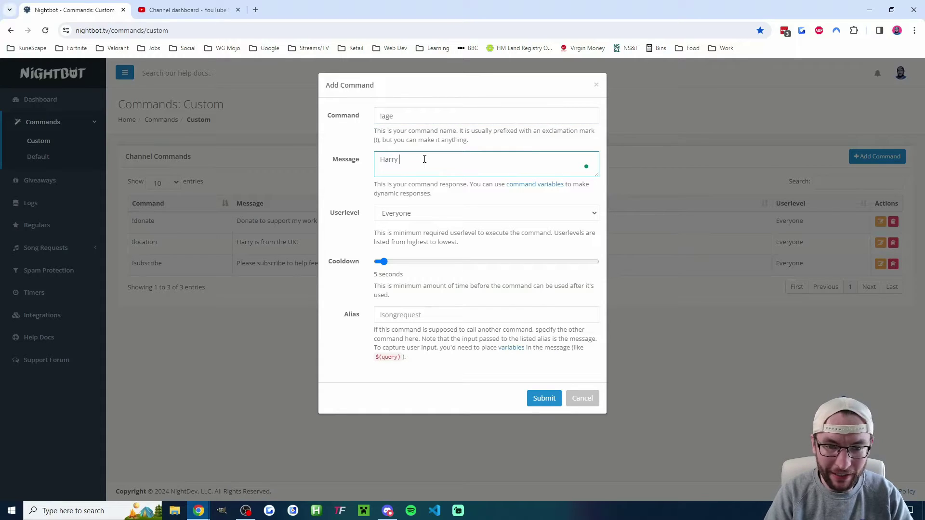
text( is 3)
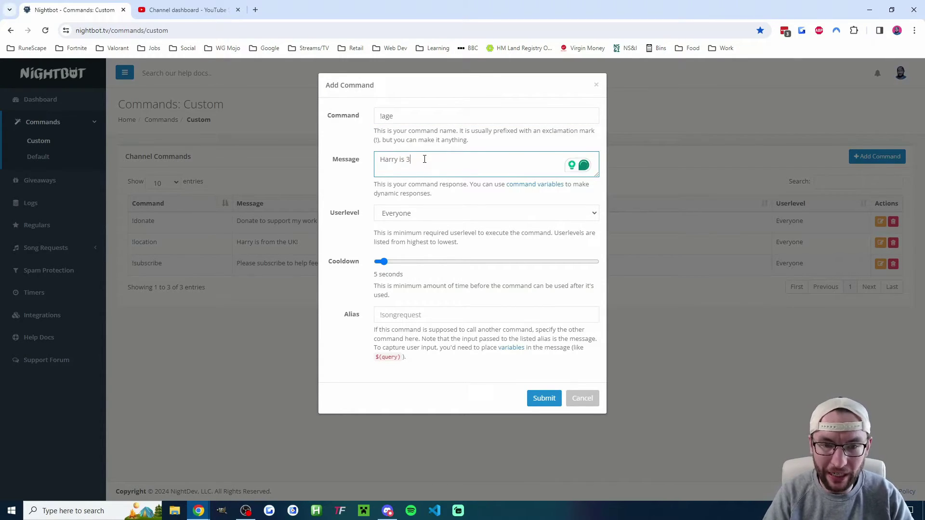
text(1 years old)
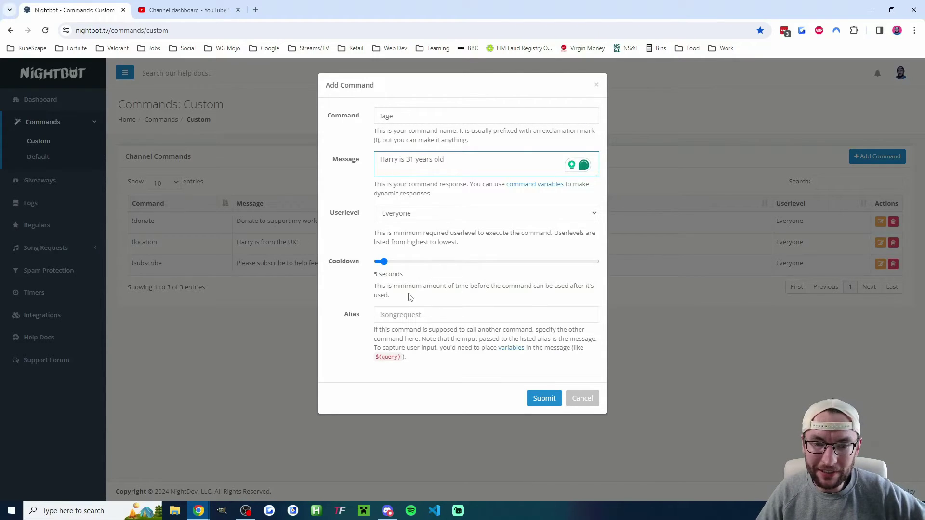
click(543, 403)
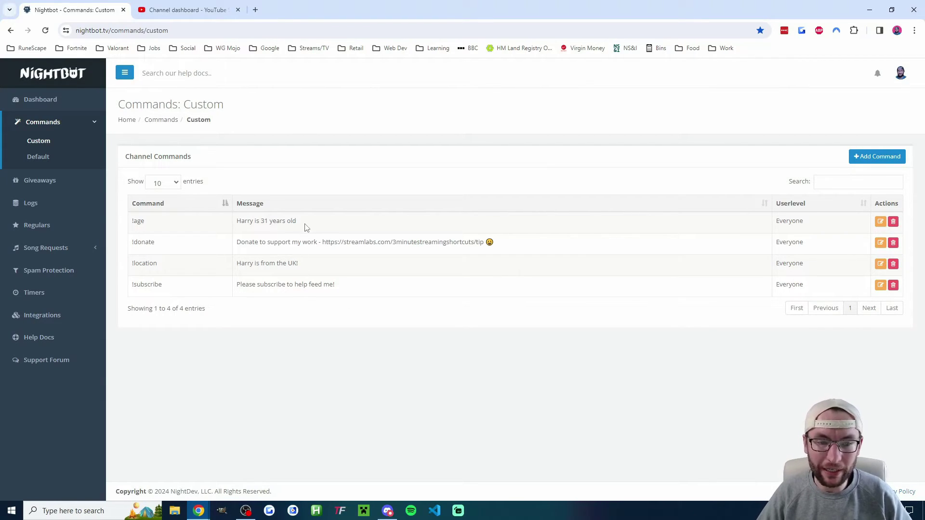
Select and deselect the !age reply text, then view the default commands list.
drag(304, 227, 236, 221)
click(252, 220)
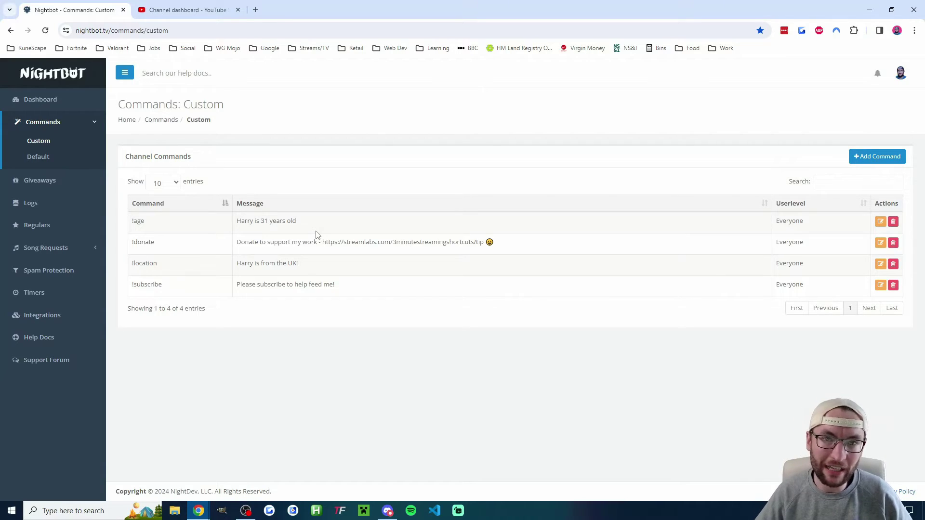
click(38, 156)
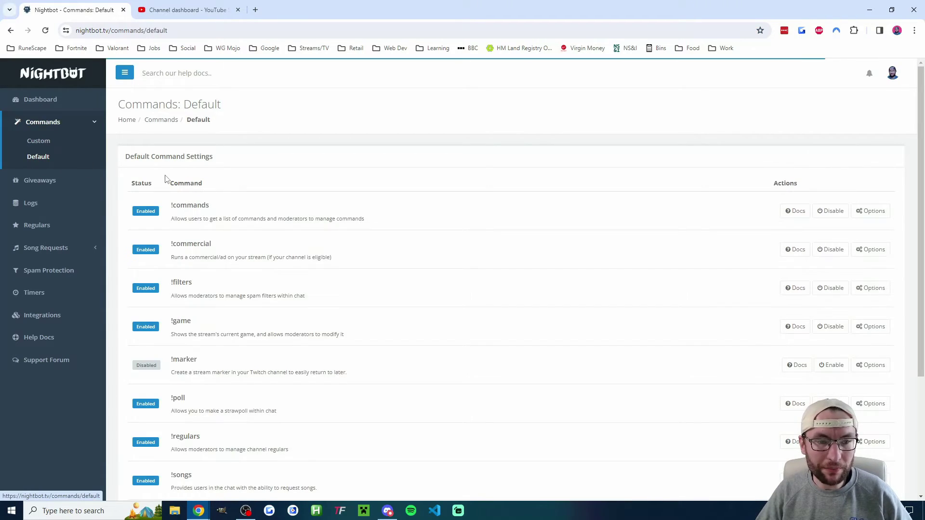
scroll(356, 235, down, 3)
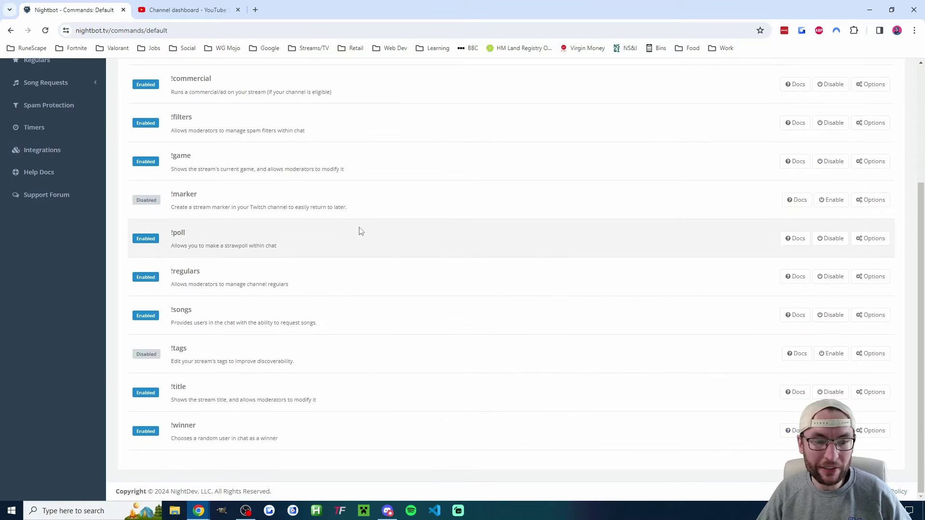
scroll(371, 233, up, 3)
scroll(383, 246, down, 1)
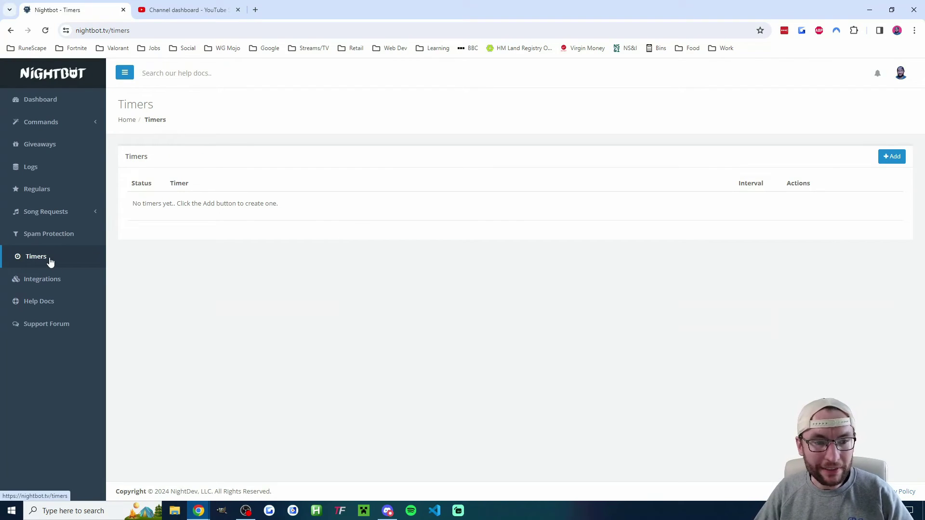
Open a new timer form and place the cursor in its empty Message field.
click(894, 156)
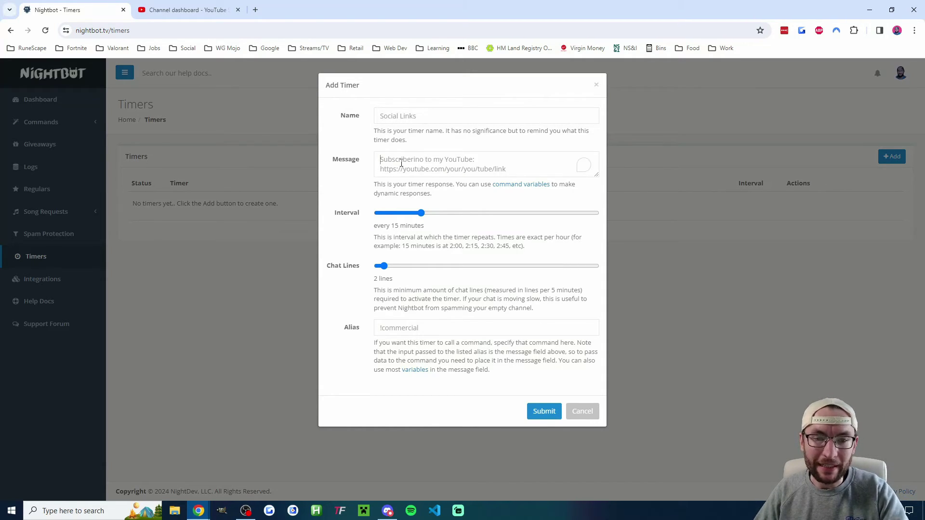
click(377, 168)
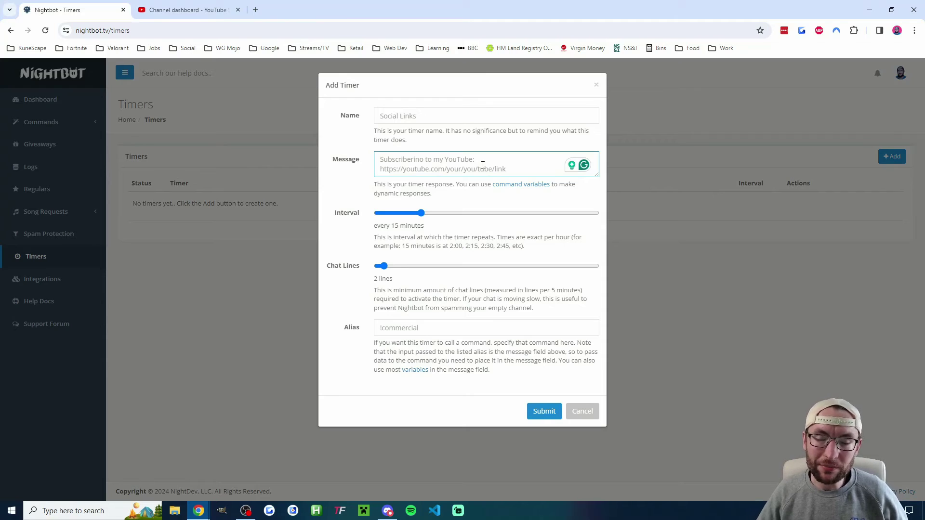